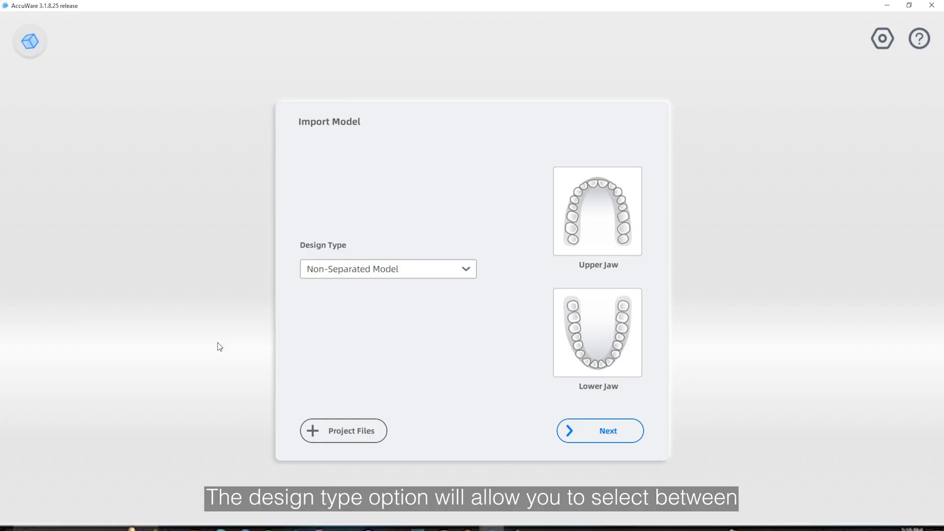
Keep Non-Separated Model, select both the Upper Jaw and Lower Jaw tiles, and continue
{"action": "left_click", "coordinate": [394, 273]}
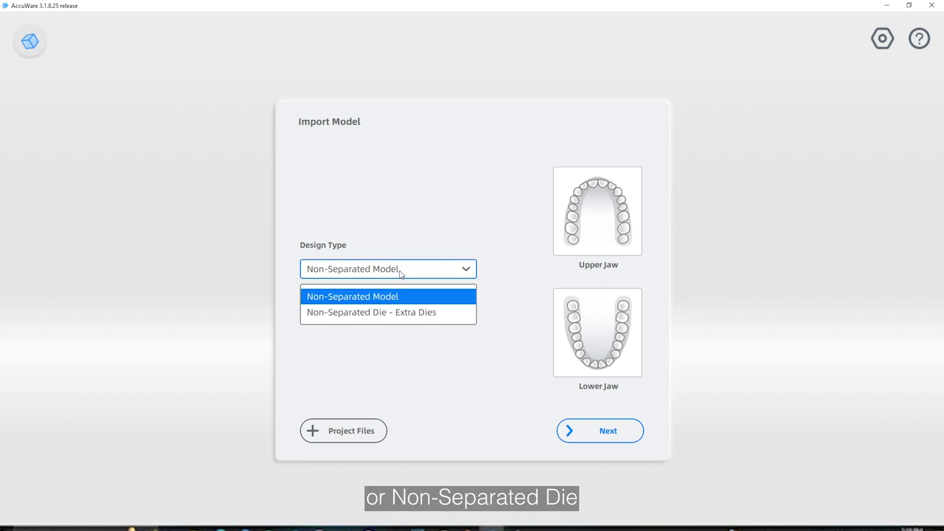
{"action": "left_click", "coordinate": [419, 239]}
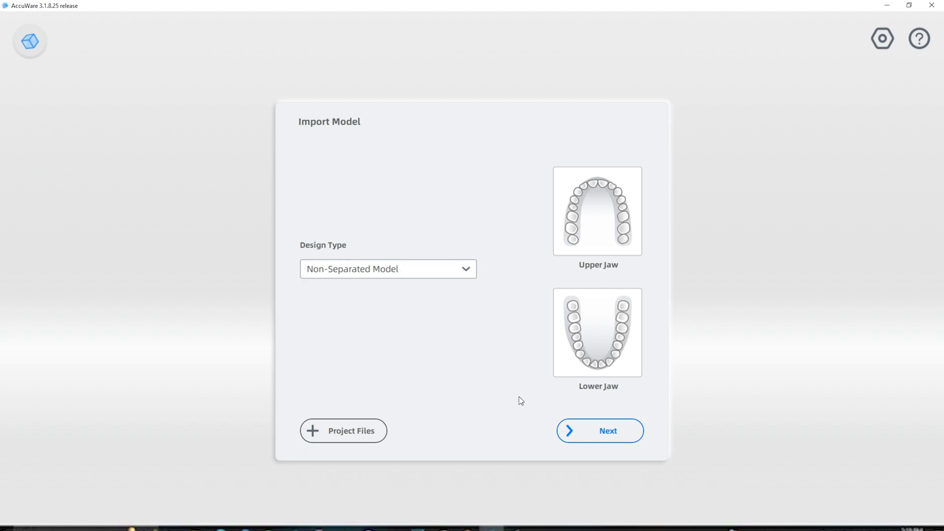
{"action": "left_click", "coordinate": [596, 239]}
{"action": "left_click", "coordinate": [602, 331]}
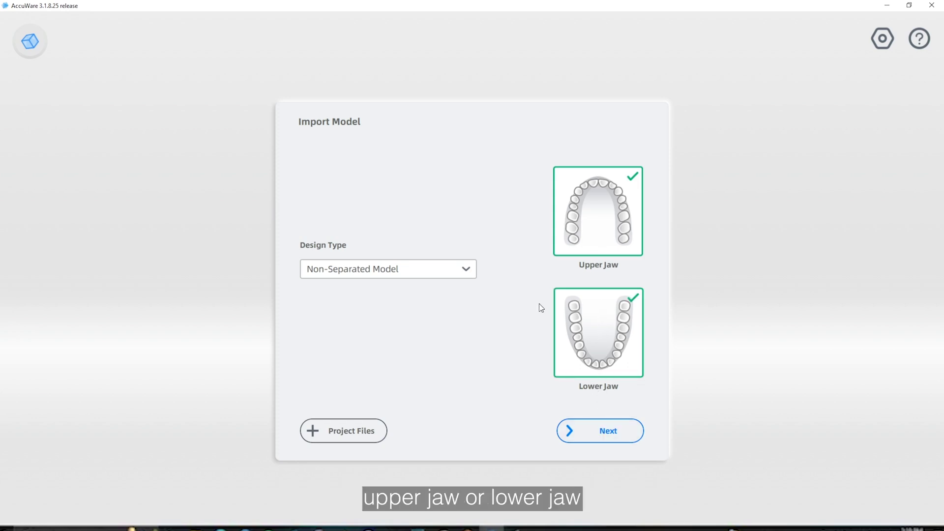
{"action": "left_click", "coordinate": [568, 241]}
{"action": "left_click", "coordinate": [591, 339]}
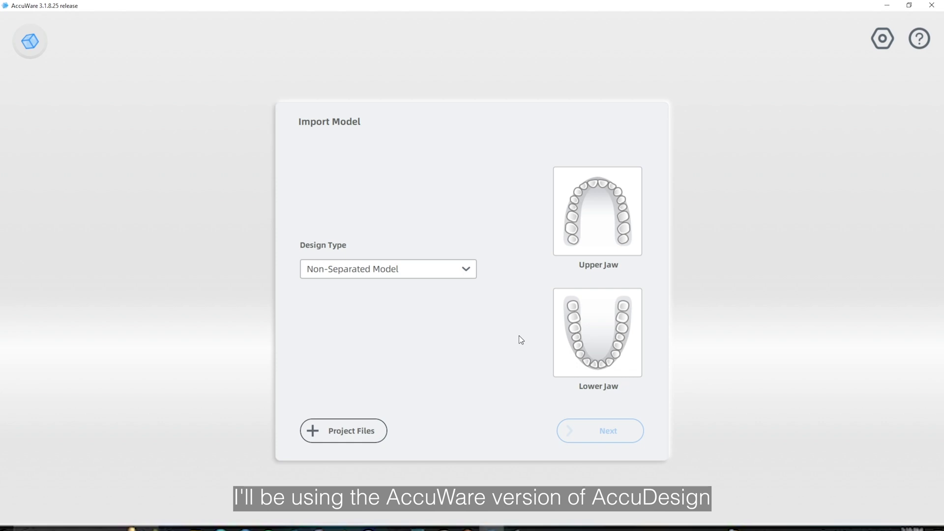
{"action": "left_click", "coordinate": [590, 222]}
{"action": "left_click", "coordinate": [606, 323]}
{"action": "left_click", "coordinate": [611, 431]}
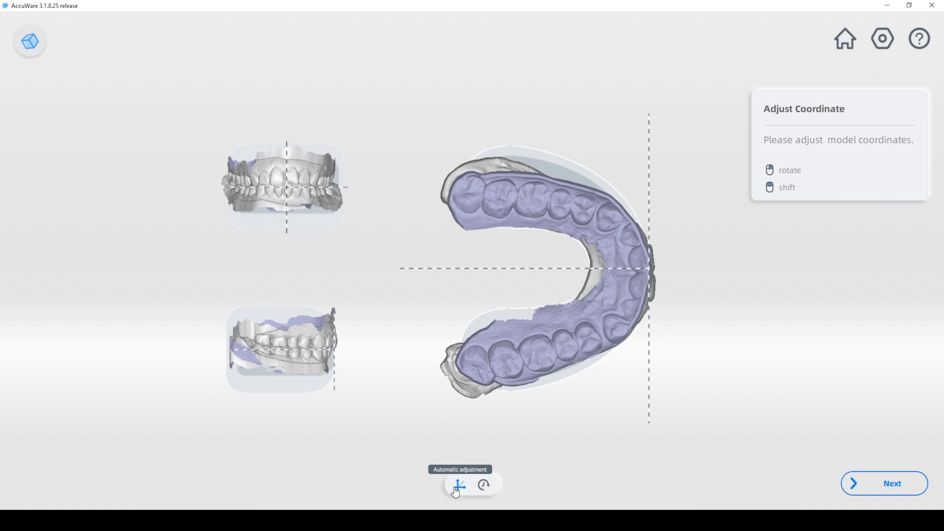
Advance from Adjust Coordinate to the Preprocessing step
{"action": "left_click", "coordinate": [870, 487]}
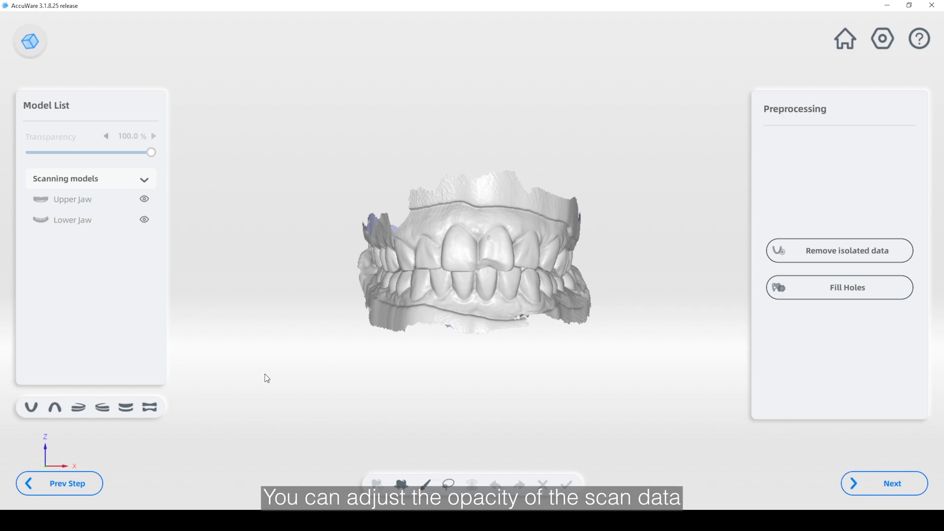
{"action": "left_click", "coordinate": [144, 199]}
{"action": "left_click", "coordinate": [144, 219]}
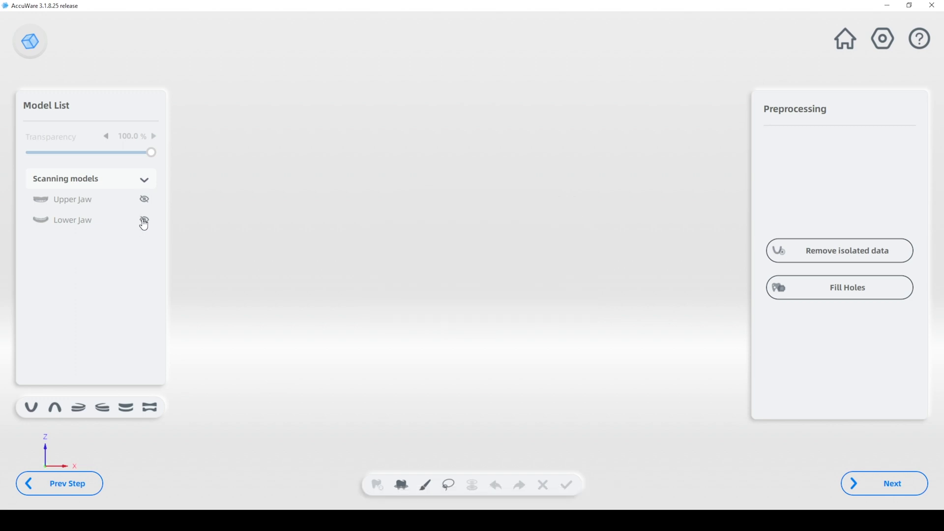
{"action": "left_click", "coordinate": [144, 219]}
{"action": "left_click", "coordinate": [144, 199]}
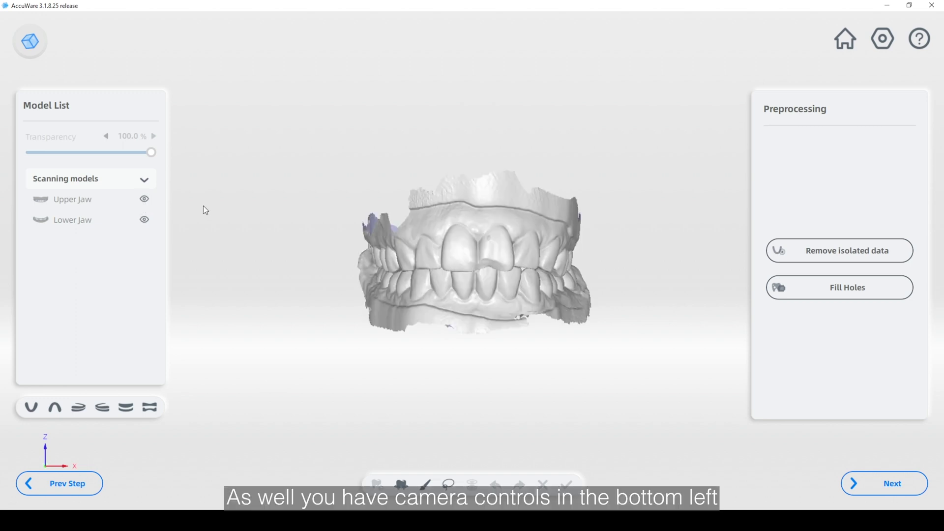
{"action": "left_click", "coordinate": [144, 198]}
{"action": "left_click", "coordinate": [144, 220]}
{"action": "left_click", "coordinate": [144, 219]}
{"action": "left_click", "coordinate": [144, 199]}
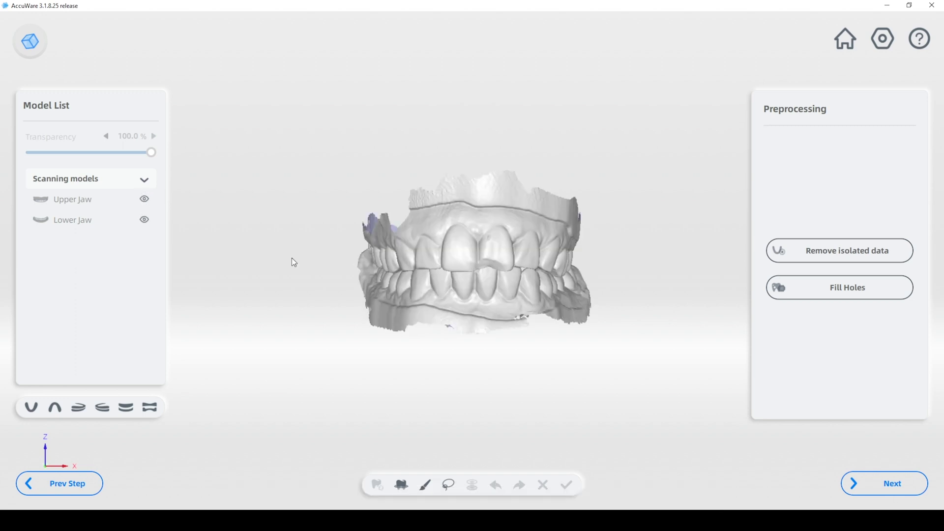
{"action": "left_click", "coordinate": [132, 412]}
{"action": "left_click", "coordinate": [97, 410]}
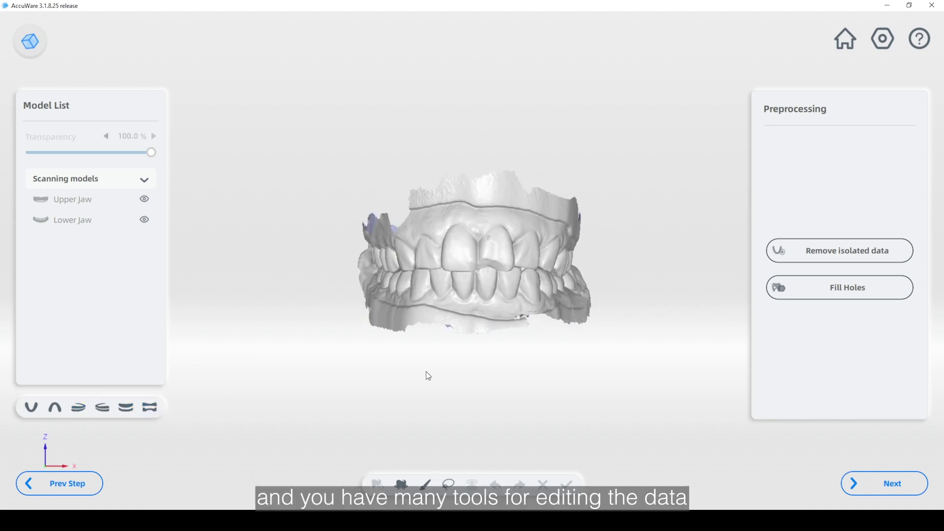
Trim the jaws with the cutting plane, then brush-select and delete the palate region
{"action": "left_click", "coordinate": [401, 484]}
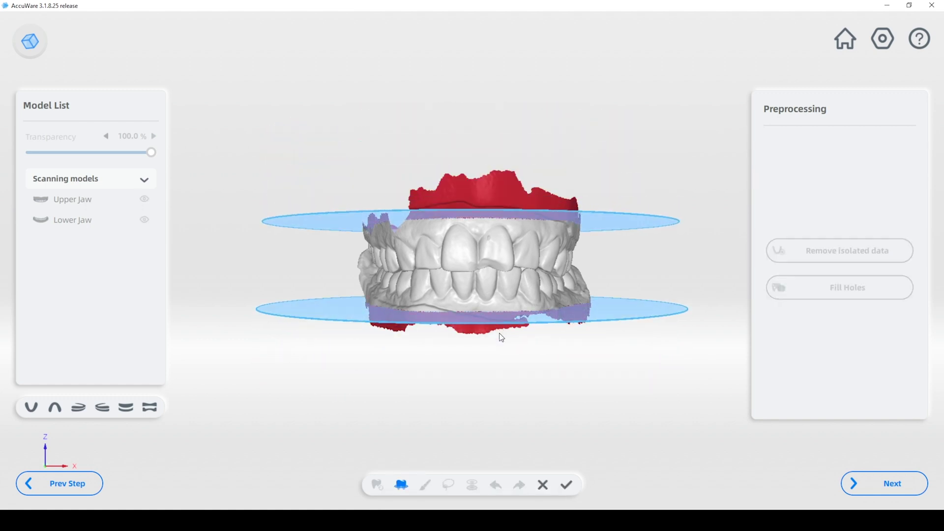
{"action": "left_click", "coordinate": [575, 491]}
{"action": "left_click", "coordinate": [426, 485]}
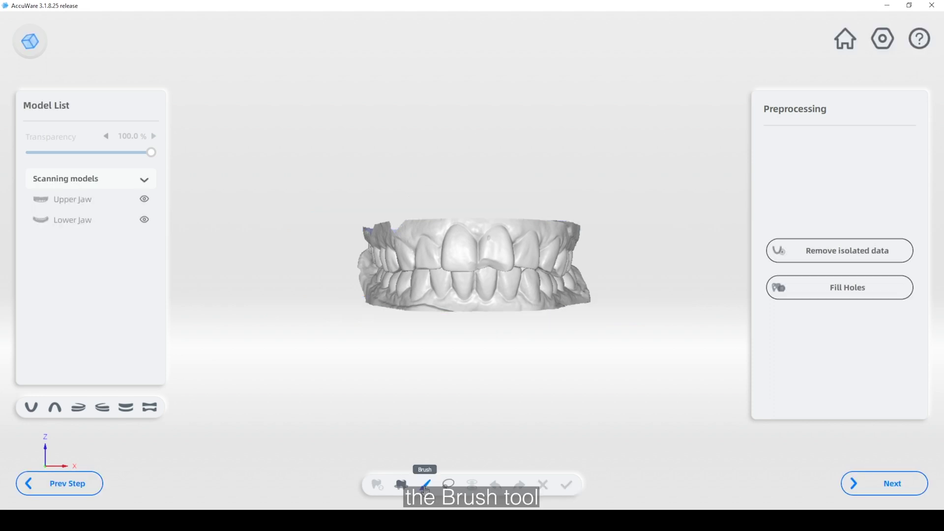
{"action": "mouse_move", "coordinate": [456, 393]}
{"action": "right_mouse_down"}
{"action": "mouse_move", "coordinate": [476, 273]}
{"action": "mouse_move", "coordinate": [476, 169]}
{"action": "right_mouse_up"}
{"action": "left_click_drag", "start_coordinate": [441, 349], "coordinate": [449, 299]}
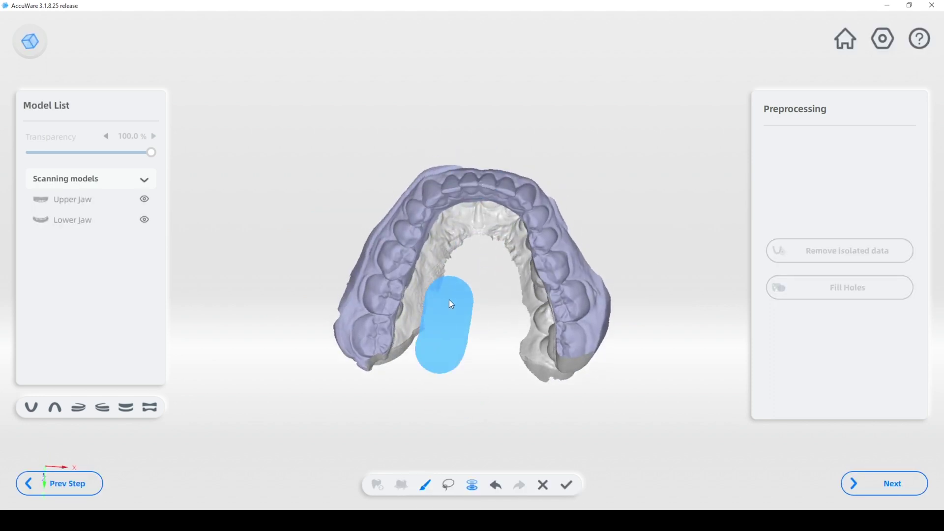
{"action": "mouse_move", "coordinate": [489, 258]}
{"action": "left_mouse_down"}
{"action": "mouse_move", "coordinate": [505, 294]}
{"action": "mouse_move", "coordinate": [512, 347]}
{"action": "left_mouse_up"}
{"action": "key", "text": "Delete"}
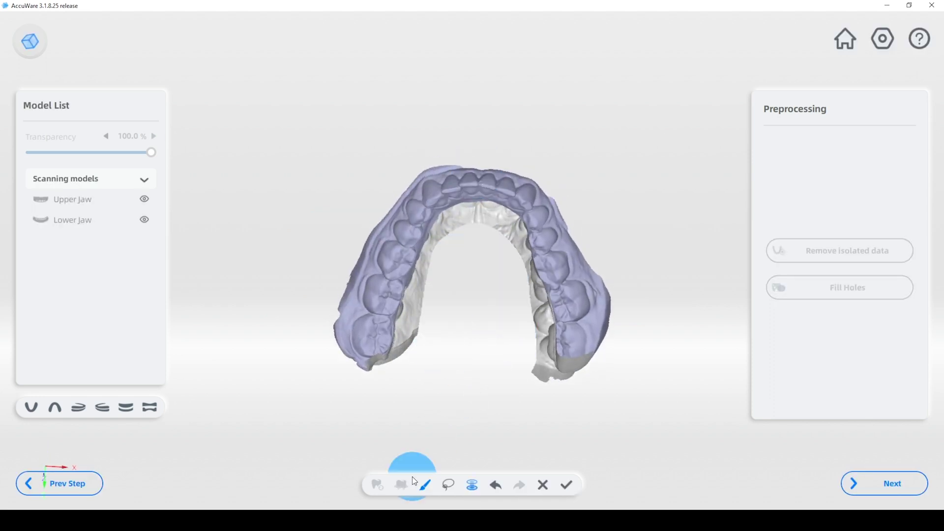
Lasso-delete the back ends of both arches and add the front teeth to the selection
{"action": "left_click", "coordinate": [447, 485]}
{"action": "right_click_drag", "start_coordinate": [494, 435], "coordinate": [545, 184]}
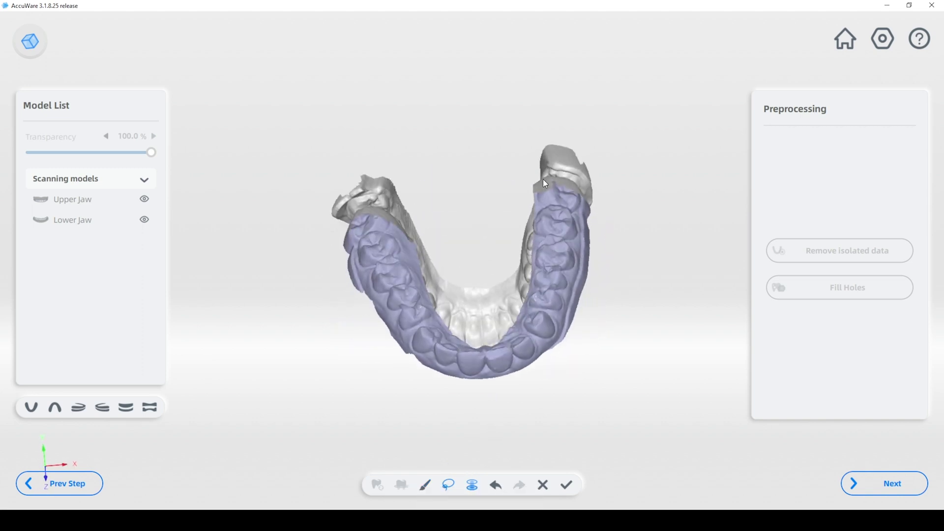
{"action": "mouse_move", "coordinate": [574, 180]}
{"action": "left_mouse_down"}
{"action": "mouse_move", "coordinate": [556, 199]}
{"action": "mouse_move", "coordinate": [534, 178]}
{"action": "left_mouse_up"}
{"action": "key", "text": "Delete"}
{"action": "right_click_drag", "start_coordinate": [407, 204], "coordinate": [403, 188]}
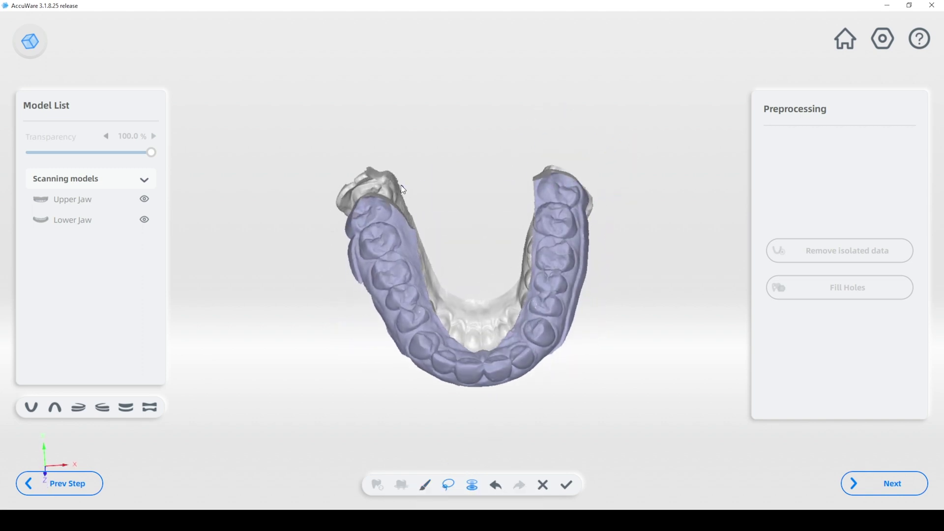
{"action": "left_click_drag", "start_coordinate": [334, 222], "coordinate": [339, 216]}
{"action": "right_click_drag", "start_coordinate": [456, 146], "coordinate": [454, 266]}
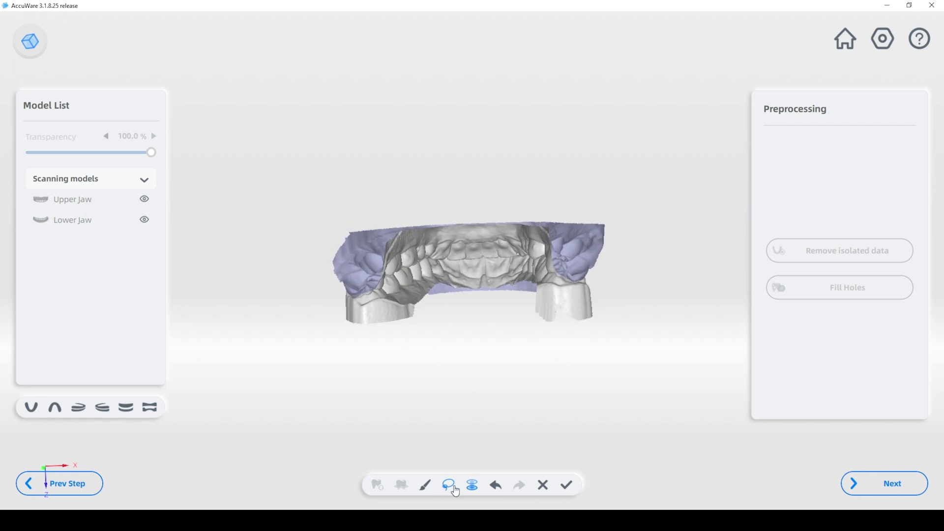
{"action": "right_click_drag", "start_coordinate": [491, 354], "coordinate": [353, 276]}
{"action": "mouse_move", "coordinate": [442, 152]}
{"action": "left_mouse_down"}
{"action": "mouse_move", "coordinate": [408, 330]}
{"action": "mouse_move", "coordinate": [422, 361]}
{"action": "mouse_move", "coordinate": [465, 218]}
{"action": "left_mouse_up"}
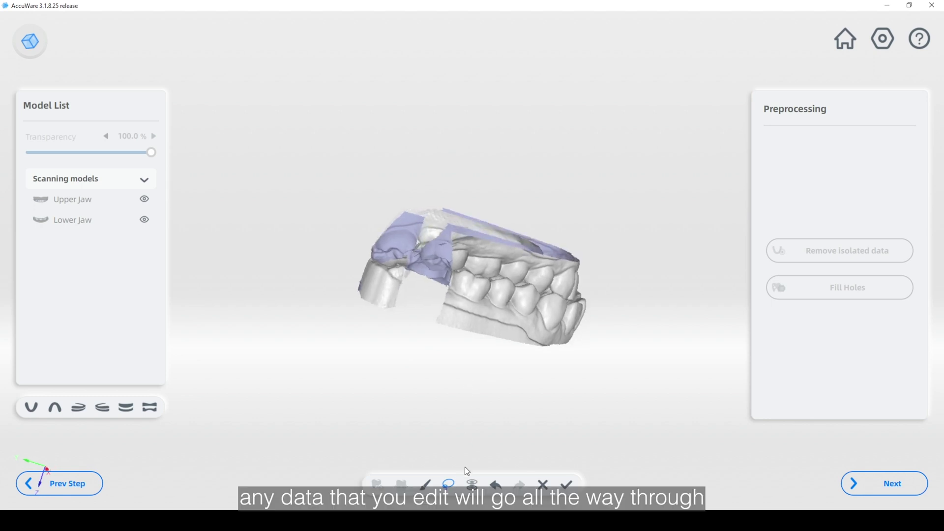
Try Cut through on a strip of the model, then undo it
{"action": "left_click", "coordinate": [471, 484]}
{"action": "mouse_move", "coordinate": [468, 202]}
{"action": "left_mouse_down"}
{"action": "mouse_move", "coordinate": [508, 231]}
{"action": "mouse_move", "coordinate": [509, 161]}
{"action": "left_mouse_up"}
{"action": "left_click", "coordinate": [494, 487]}
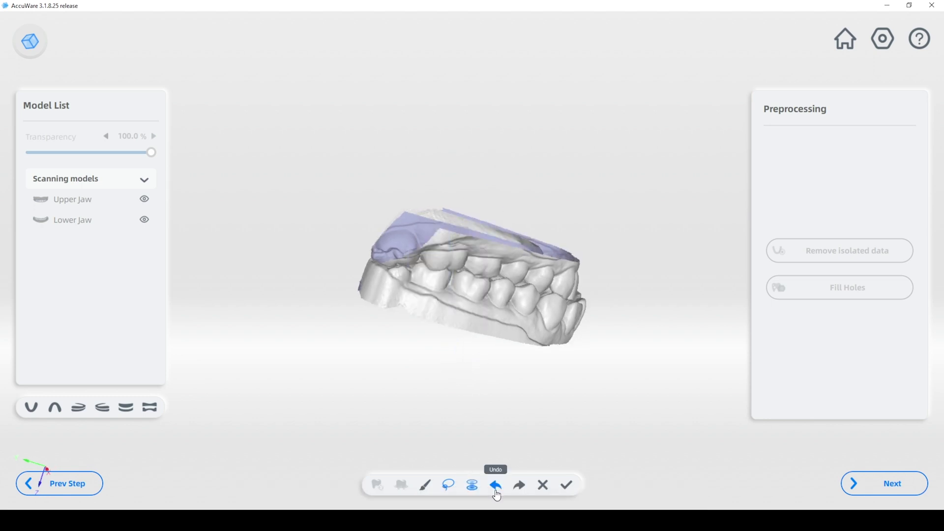
{"action": "left_click_drag", "start_coordinate": [609, 321], "coordinate": [391, 268]}
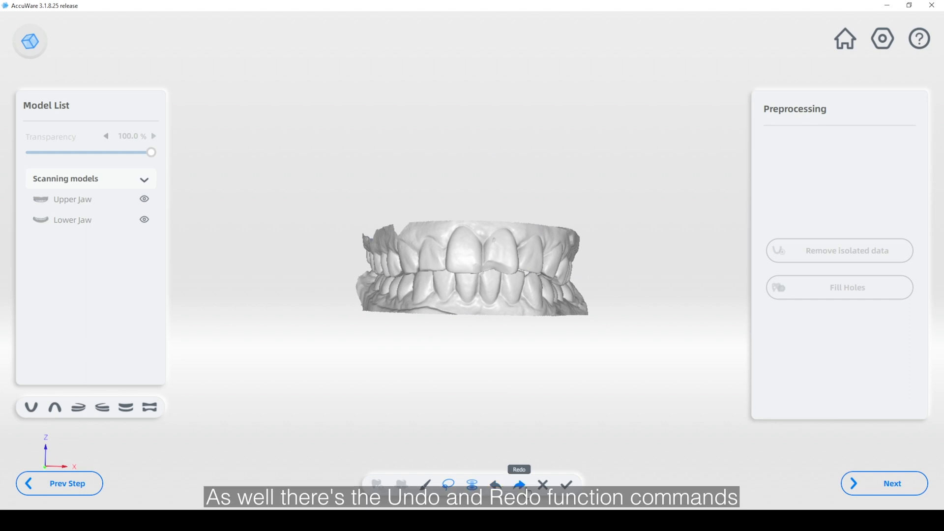
Accept the trimming edits and remove isolated fragments from the scans
{"action": "left_click", "coordinate": [570, 485]}
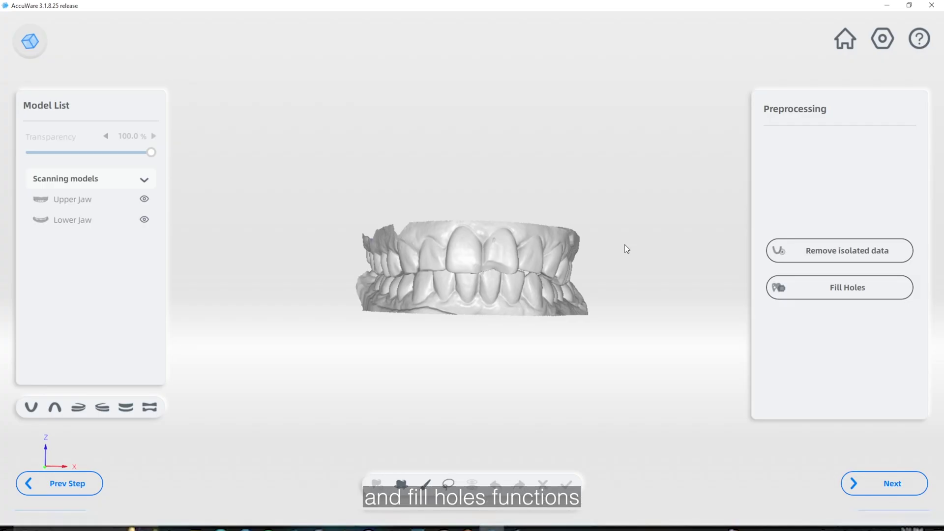
{"action": "left_click", "coordinate": [823, 250]}
{"action": "right_click_drag", "start_coordinate": [582, 264], "coordinate": [513, 265]}
{"action": "left_click", "coordinate": [873, 227]}
{"action": "left_click", "coordinate": [597, 191]}
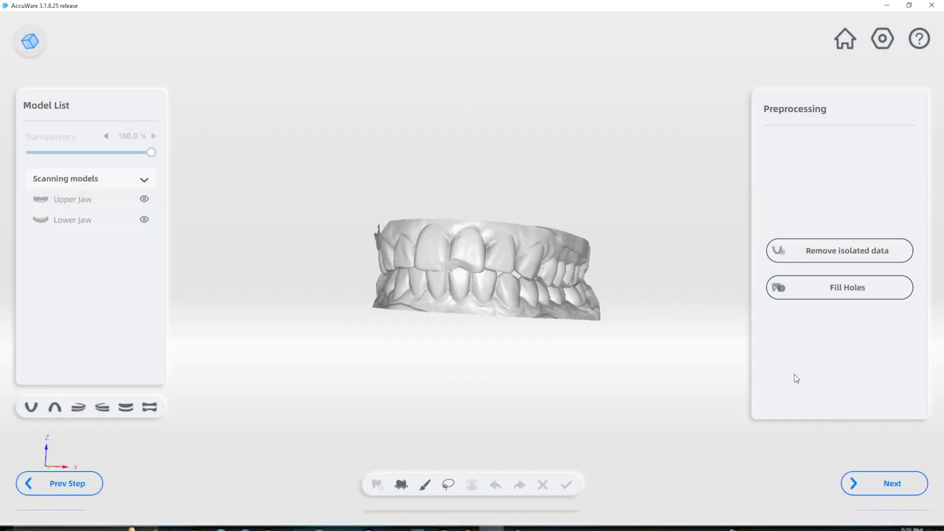
Fill holes in the jaw scans at 100% range
{"action": "right_click_drag", "start_coordinate": [638, 315], "coordinate": [551, 256]}
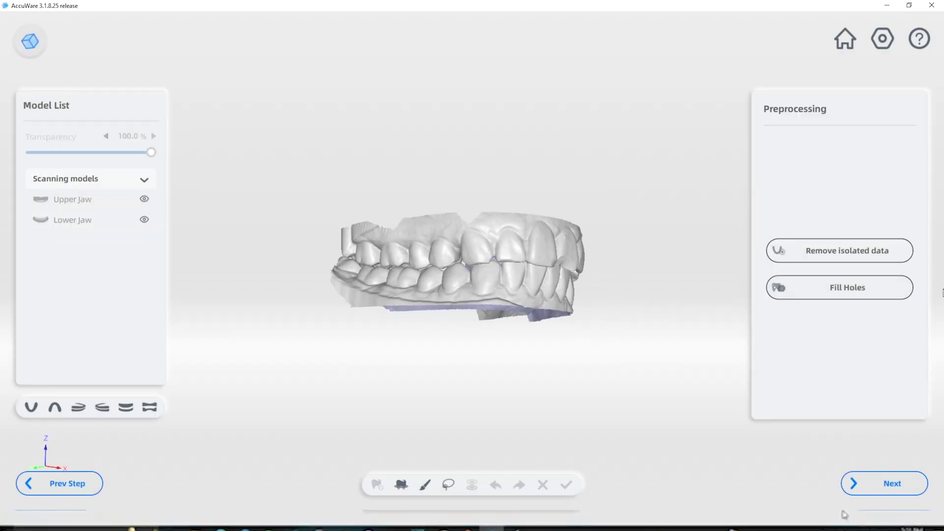
{"action": "left_click", "coordinate": [809, 278]}
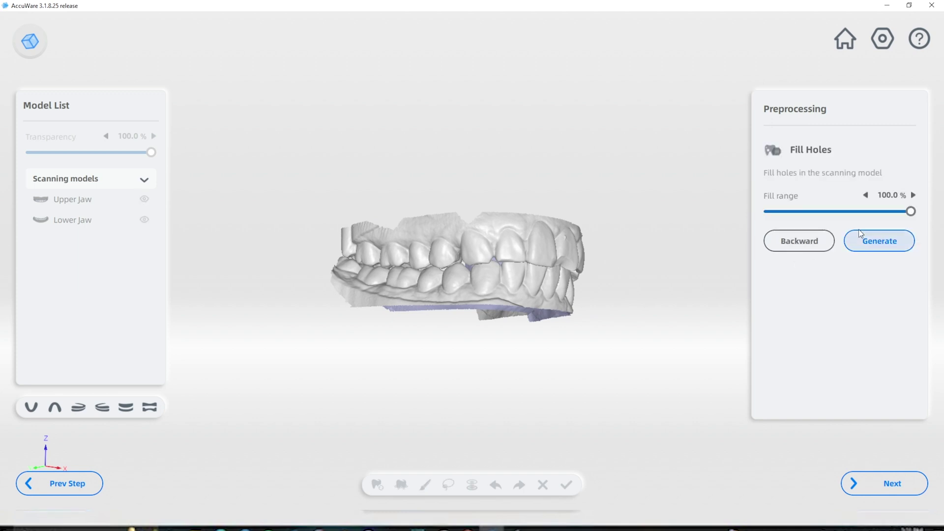
{"action": "left_click", "coordinate": [879, 240]}
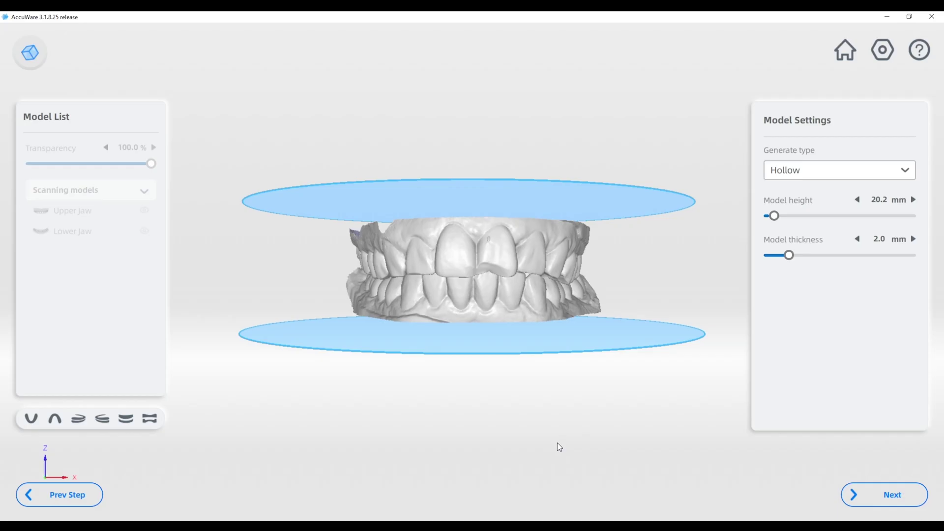
Keep Hollow with 2.0 mm thickness, lower the base to 28.5 mm height, and generate
{"action": "left_click", "coordinate": [792, 170]}
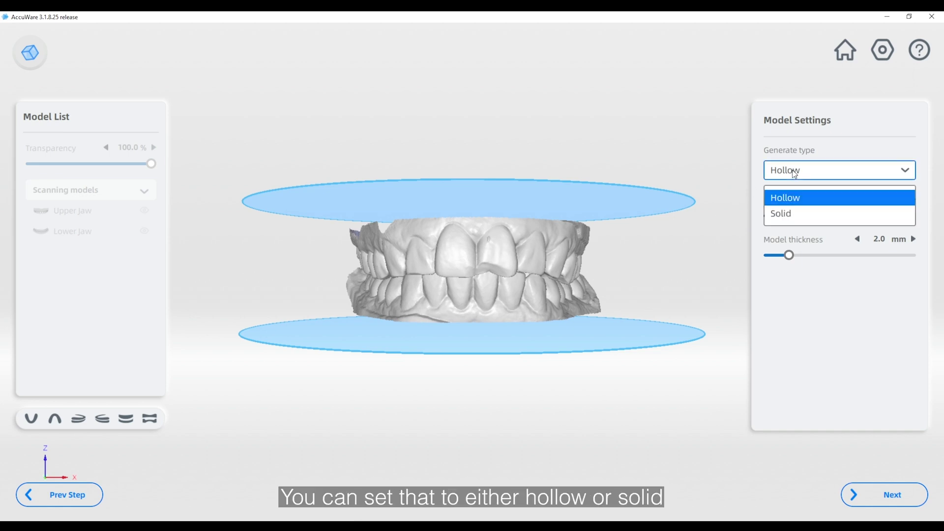
{"action": "left_click", "coordinate": [792, 170]}
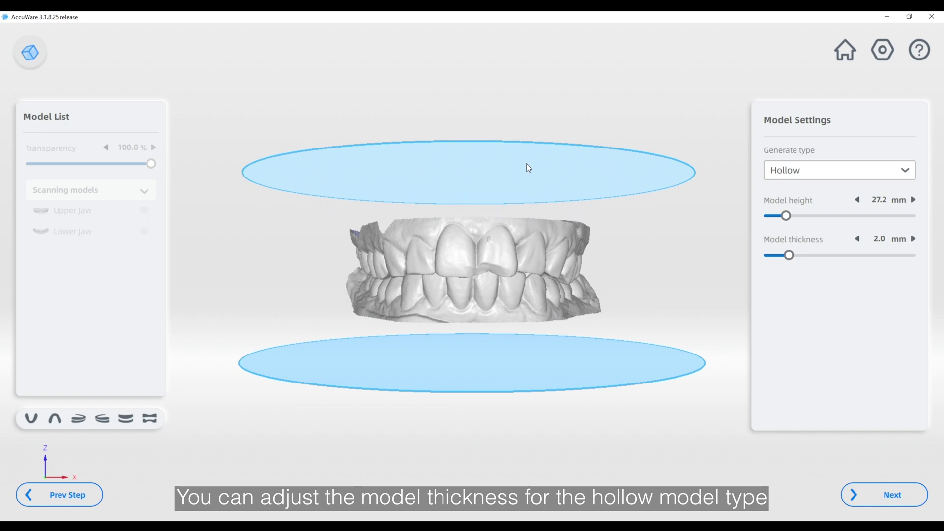
{"action": "left_click_drag", "start_coordinate": [527, 157], "coordinate": [593, 215]}
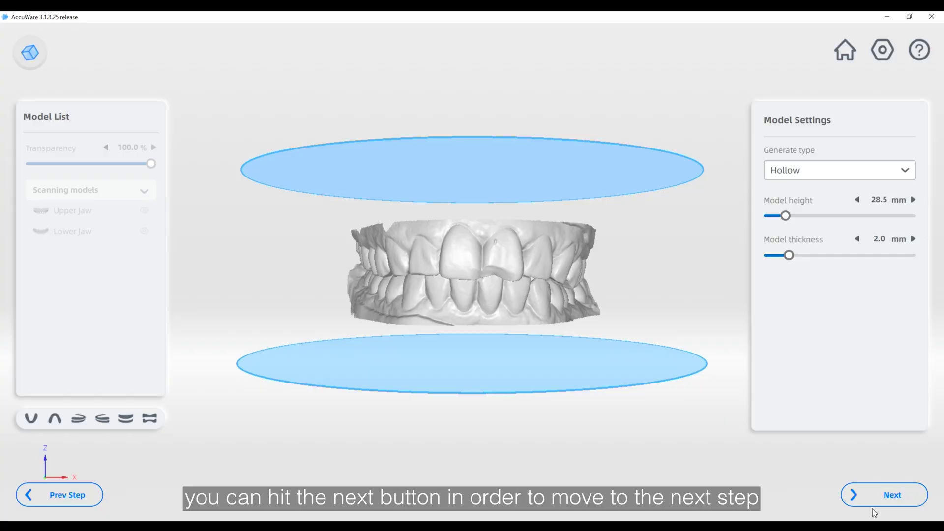
{"action": "left_click", "coordinate": [884, 493]}
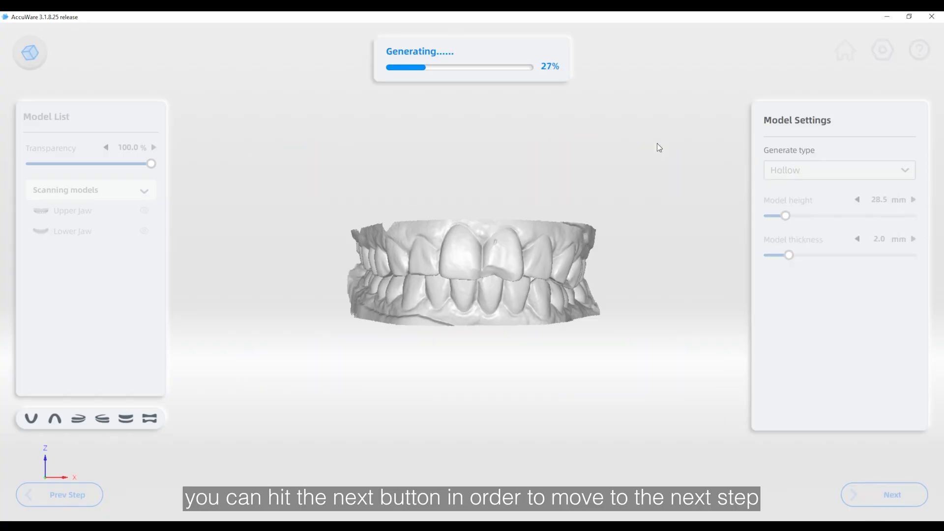
Orbit the model to inspect the hollow honeycomb underside, then return to a frontal view
{"action": "left_click_drag", "start_coordinate": [657, 143], "coordinate": [521, 265]}
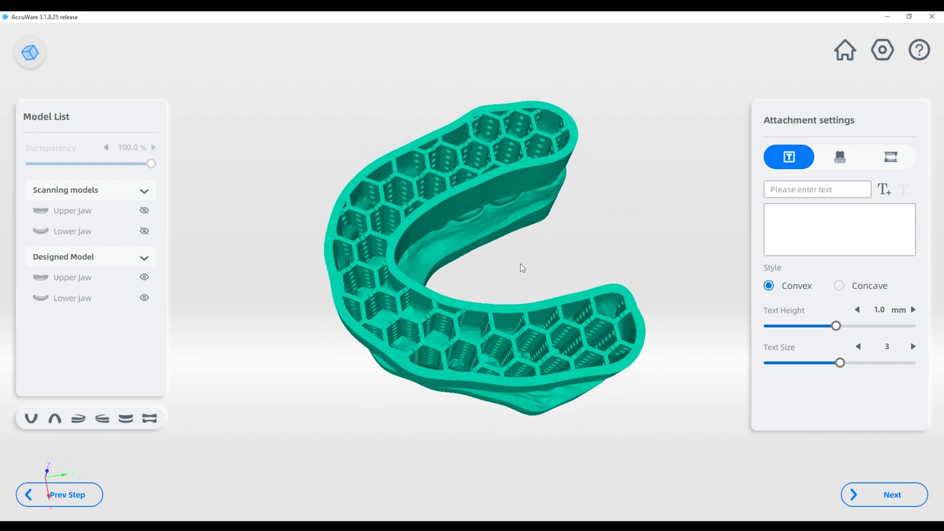
{"action": "left_click_drag", "start_coordinate": [511, 214], "coordinate": [501, 254]}
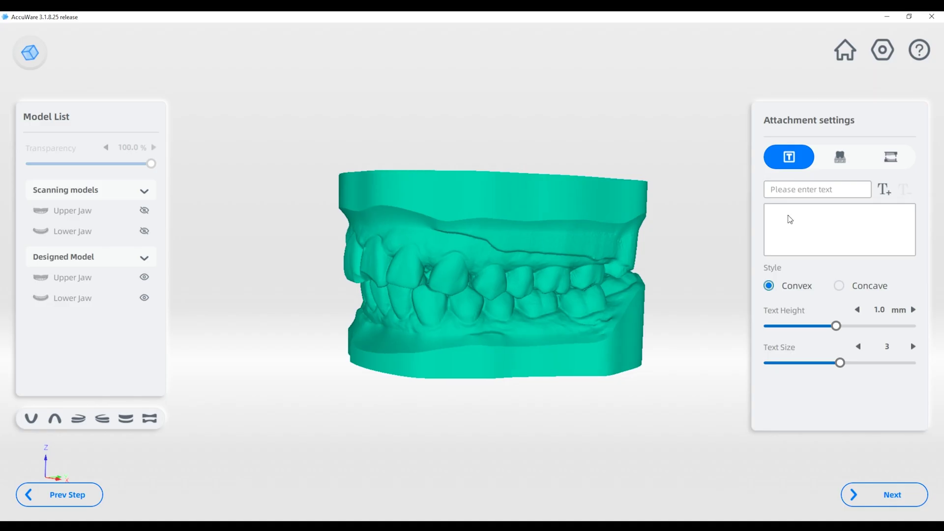
Place "Text" labels on the upper and lower model bases
{"action": "left_click", "coordinate": [812, 193]}
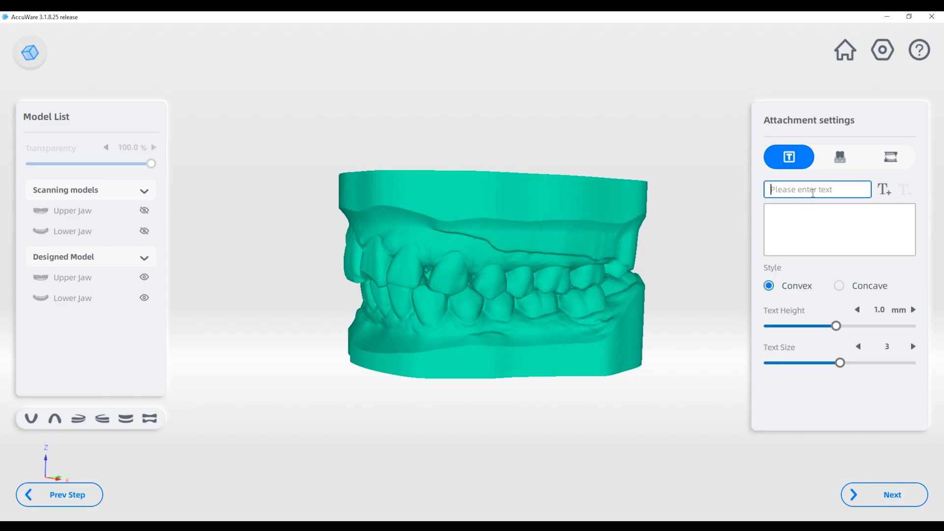
{"action": "type", "text": "Te"}
{"action": "key", "text": "Return"}
{"action": "left_click", "coordinate": [599, 202]}
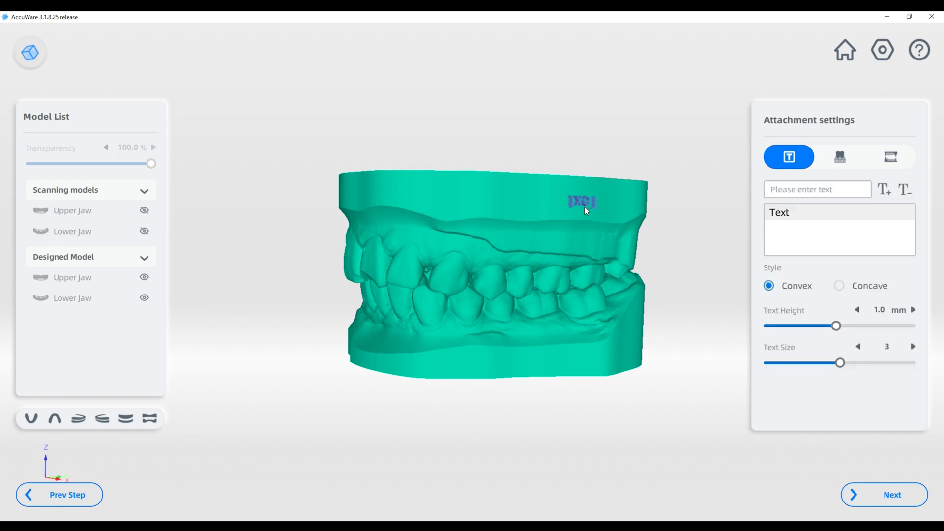
{"action": "left_click", "coordinate": [788, 192]}
{"action": "type", "text": "Tex"}
{"action": "left_click", "coordinate": [884, 191]}
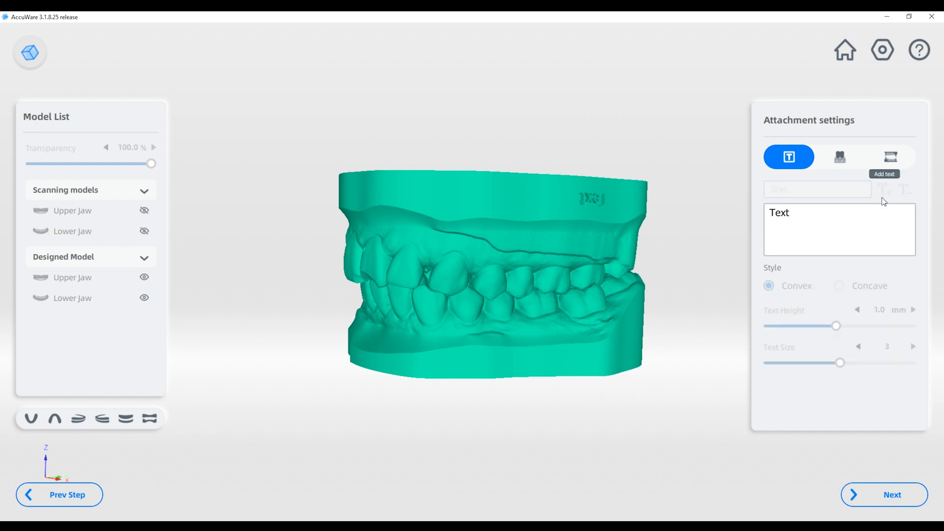
{"action": "left_click", "coordinate": [573, 365]}
Slide the labels along the bases and increase the text size to 3
{"action": "left_click_drag", "start_coordinate": [632, 320], "coordinate": [590, 357]}
{"action": "left_click", "coordinate": [564, 199]}
{"action": "left_click_drag", "start_coordinate": [564, 199], "coordinate": [579, 191]}
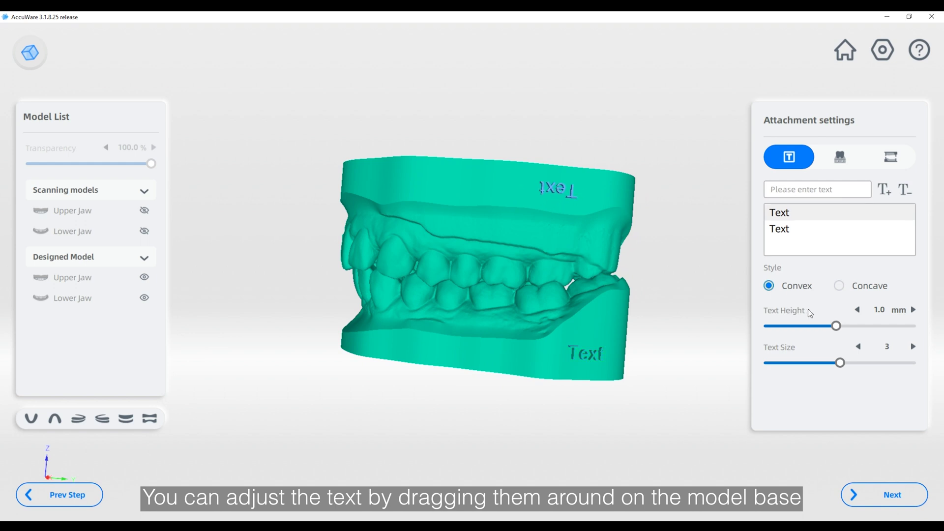
{"action": "left_click_drag", "start_coordinate": [839, 363], "coordinate": [860, 369]}
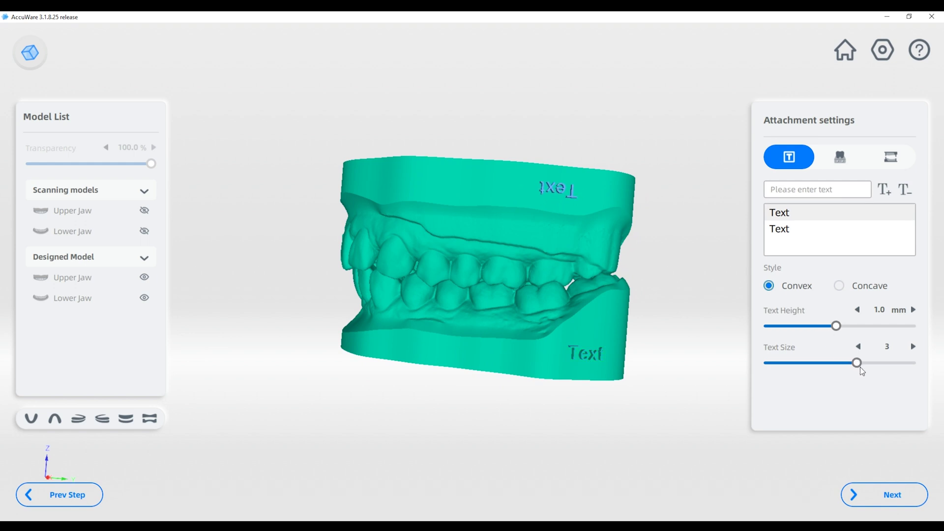
{"action": "left_click", "coordinate": [669, 324]}
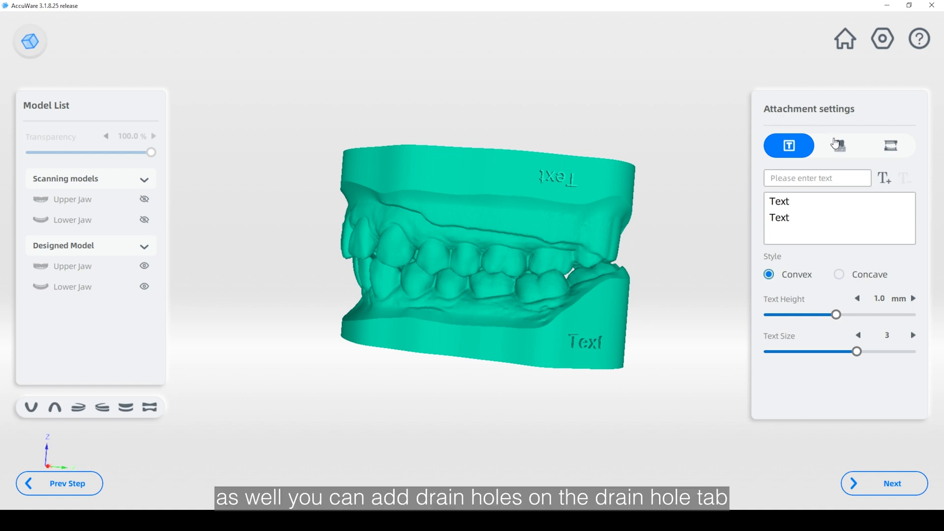
Generate 3.0 mm drain holes around both bases and reposition one along the top edge
{"action": "left_click", "coordinate": [841, 146]}
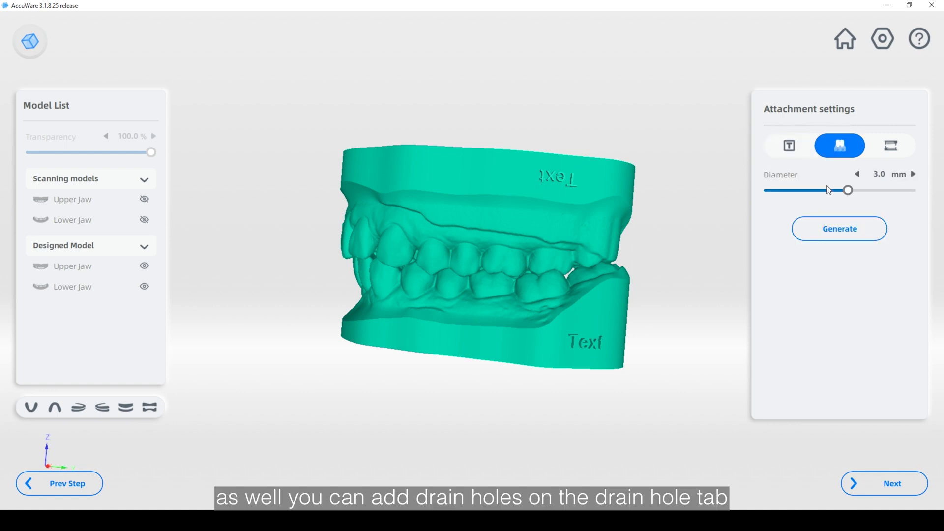
{"action": "left_click", "coordinate": [844, 233]}
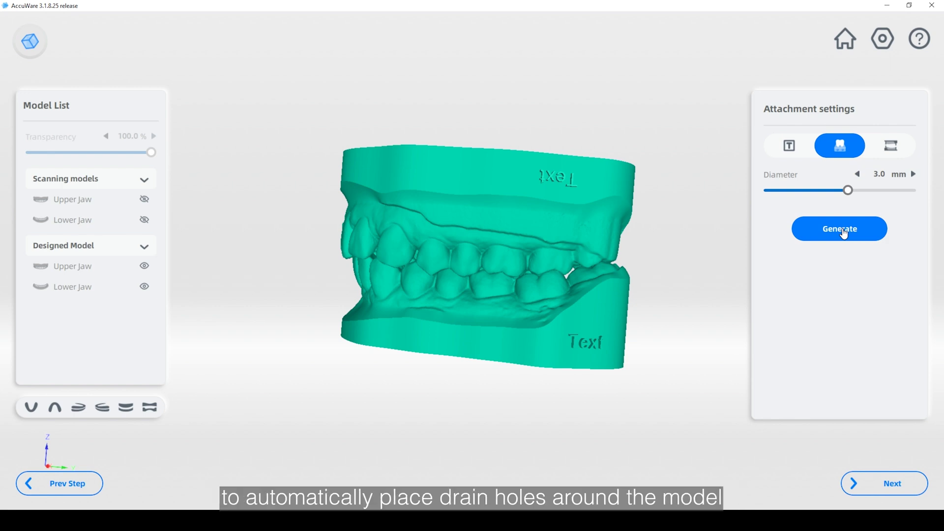
{"action": "mouse_move", "coordinate": [453, 192]}
{"action": "right_mouse_down"}
{"action": "mouse_move", "coordinate": [397, 209]}
{"action": "mouse_move", "coordinate": [367, 248]}
{"action": "mouse_move", "coordinate": [372, 294]}
{"action": "mouse_move", "coordinate": [394, 175]}
{"action": "mouse_move", "coordinate": [400, 194]}
{"action": "mouse_move", "coordinate": [449, 187]}
{"action": "right_mouse_up"}
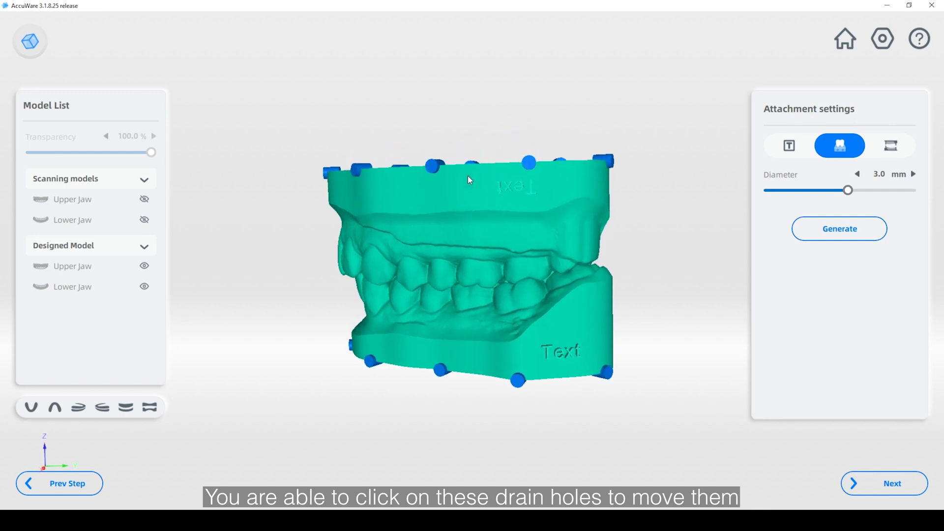
{"action": "left_click_drag", "start_coordinate": [529, 164], "coordinate": [483, 170]}
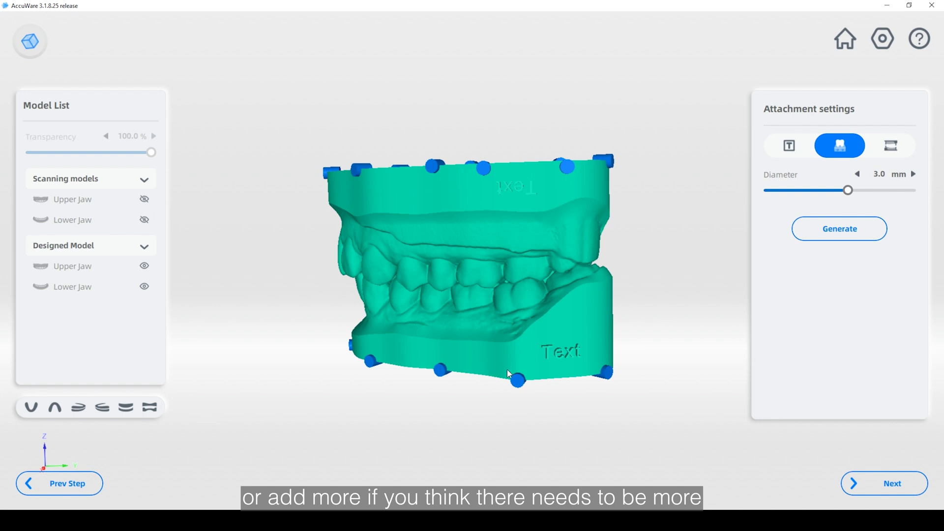
{"action": "right_click_drag", "start_coordinate": [544, 373], "coordinate": [570, 378]}
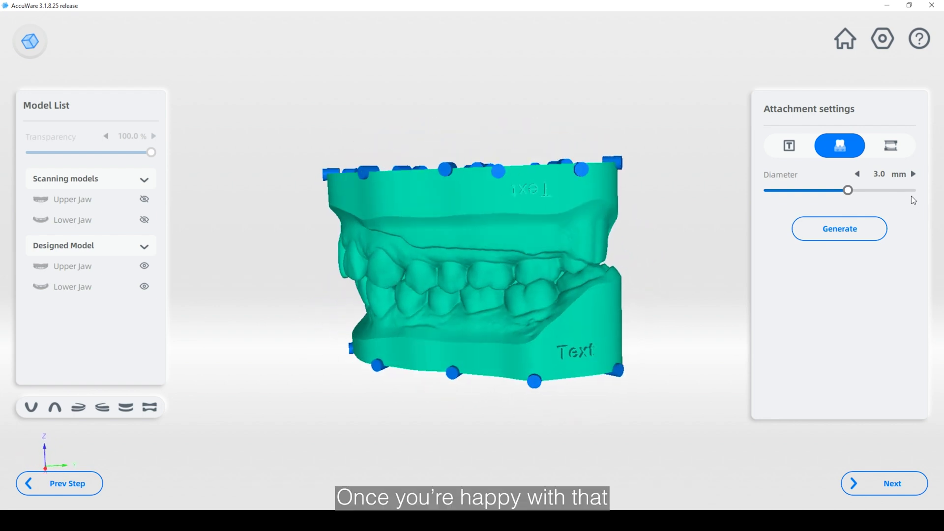
Choose the Articulator (Large) size in the Articulator tab
{"action": "left_click", "coordinate": [892, 147]}
{"action": "right_click_drag", "start_coordinate": [497, 253], "coordinate": [690, 238]}
{"action": "left_click", "coordinate": [870, 194]}
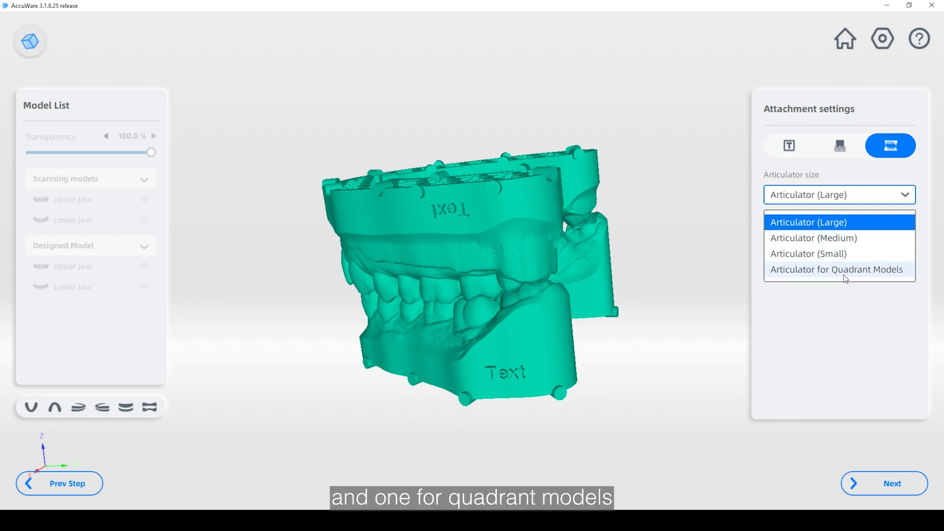
{"action": "right_click_drag", "start_coordinate": [672, 200], "coordinate": [484, 242]}
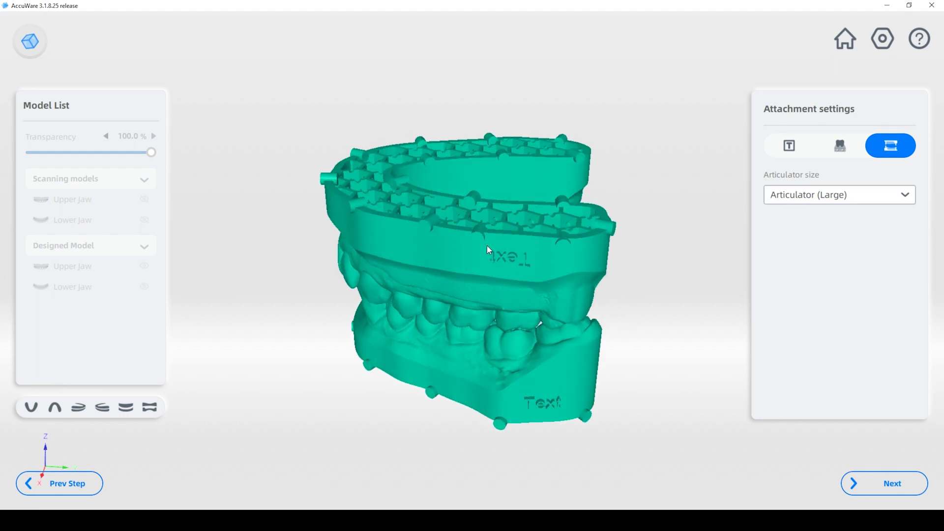
Adjust the articulator's rotation angle and start generating the final model
{"action": "right_click_drag", "start_coordinate": [471, 130], "coordinate": [498, 269]}
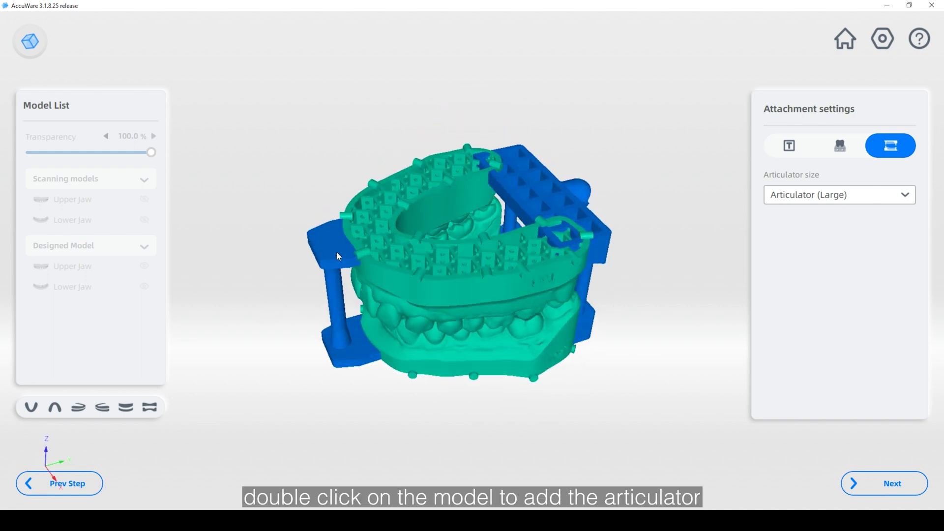
{"action": "right_click_drag", "start_coordinate": [336, 252], "coordinate": [556, 279]}
{"action": "right_click_drag", "start_coordinate": [436, 258], "coordinate": [500, 183]}
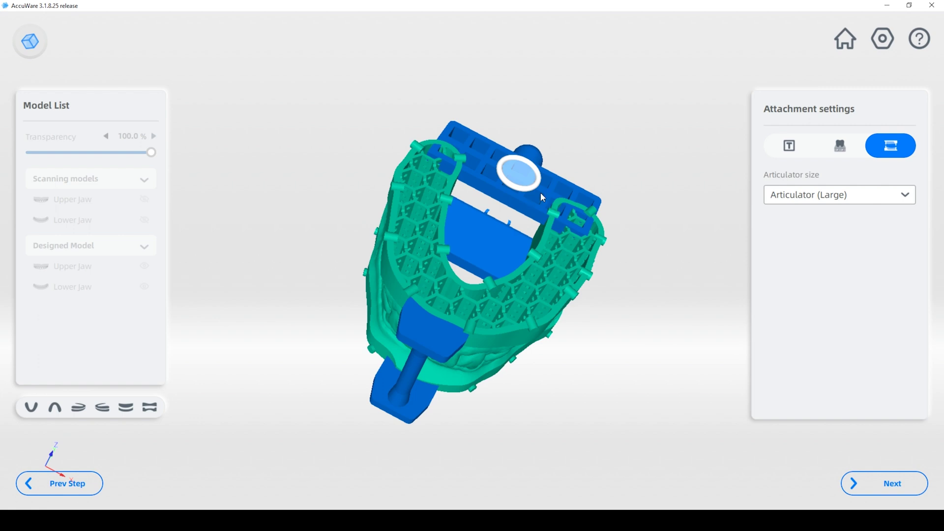
{"action": "left_click_drag", "start_coordinate": [508, 184], "coordinate": [510, 194]}
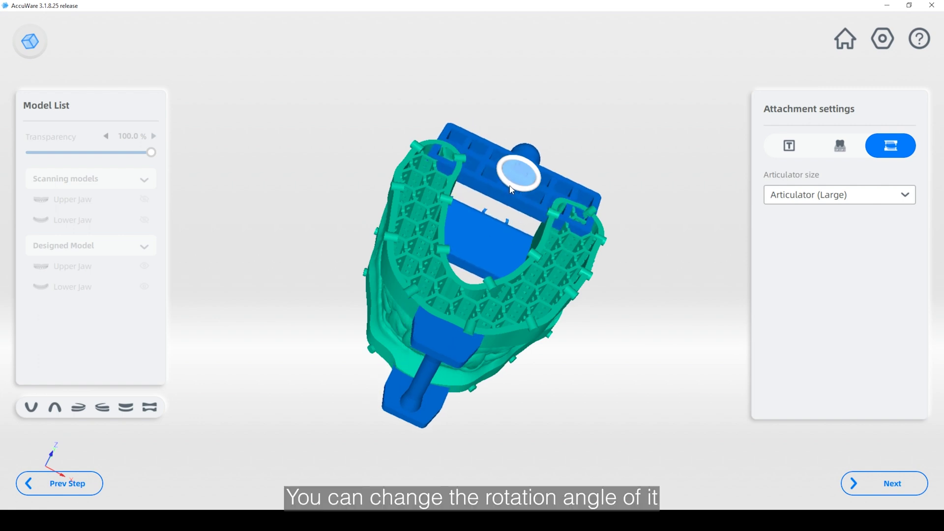
{"action": "right_click_drag", "start_coordinate": [615, 375], "coordinate": [428, 339]}
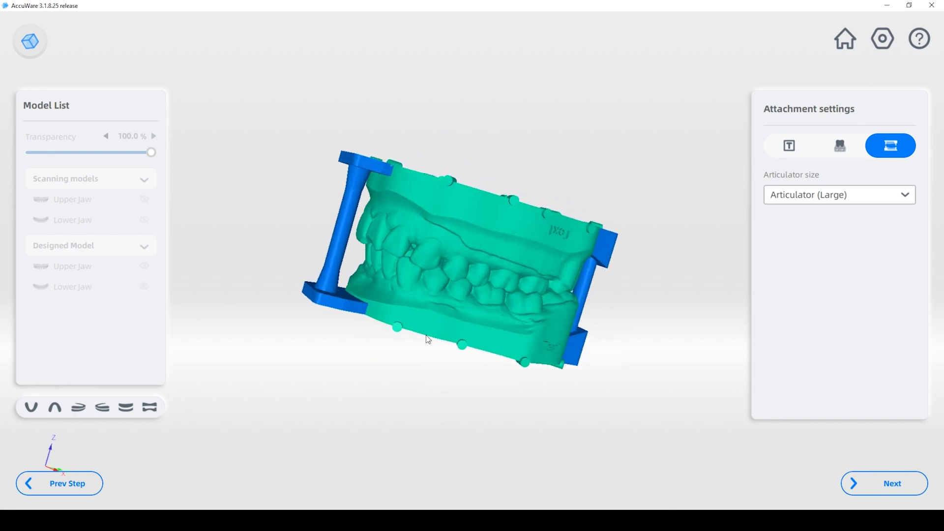
{"action": "left_click", "coordinate": [892, 490]}
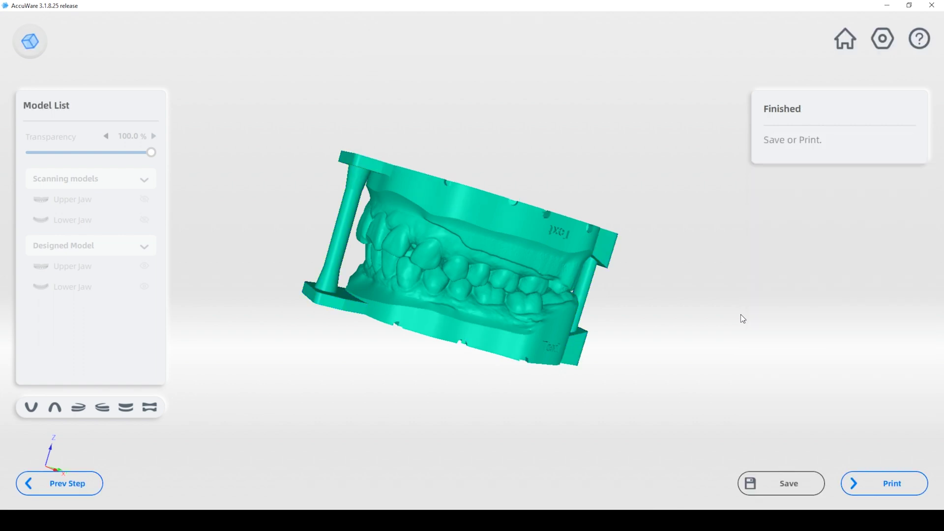
Turn the finished articulated jaw model to inspect it
{"action": "left_click_drag", "start_coordinate": [740, 314], "coordinate": [286, 317]}
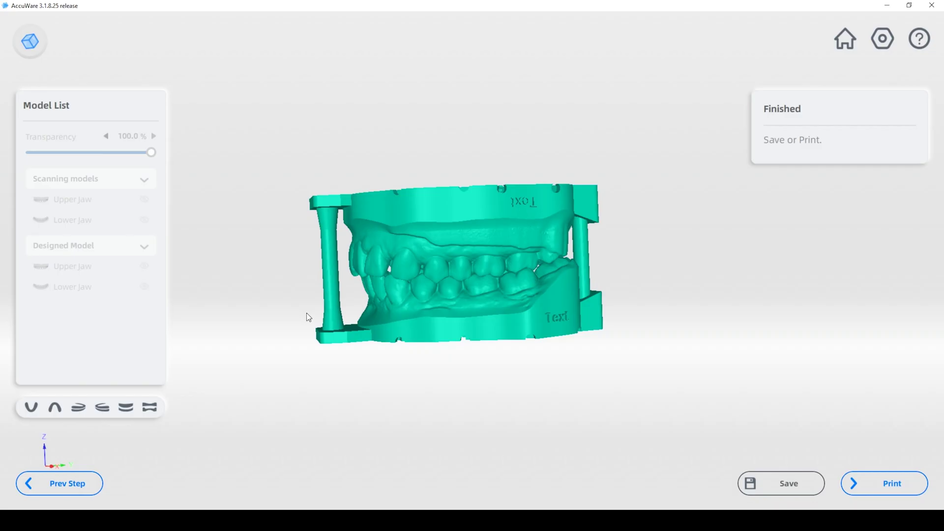
Send both jaw models to Print and view them side by side on the Layout platform from above
{"action": "left_click", "coordinate": [892, 484]}
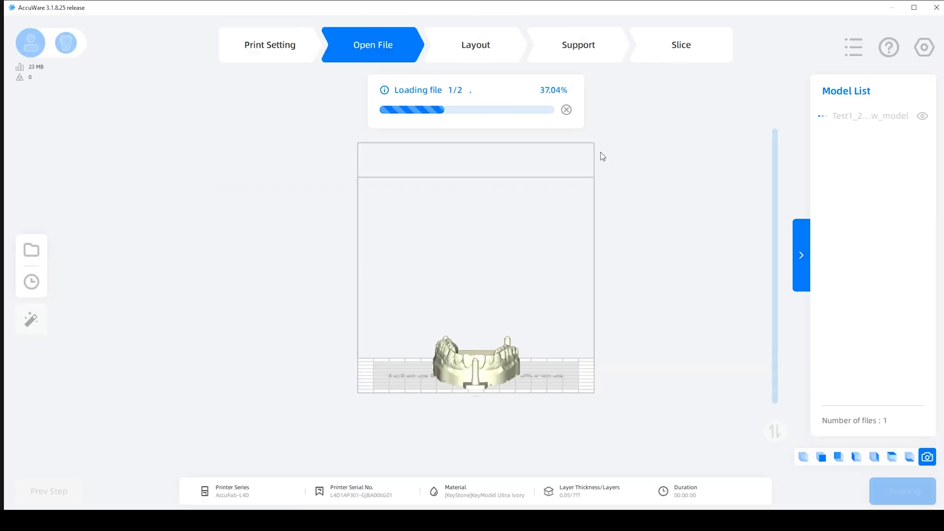
{"action": "left_click", "coordinate": [491, 44]}
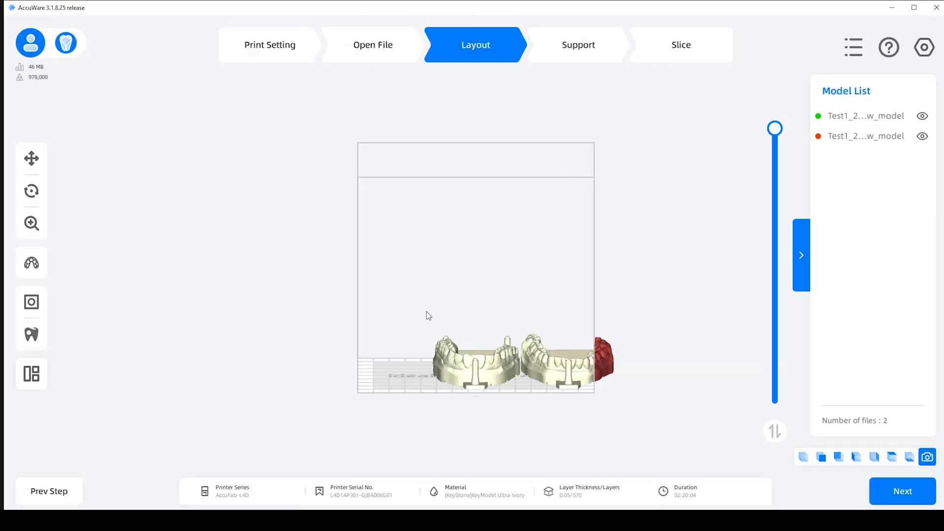
{"action": "left_click", "coordinate": [32, 158]}
{"action": "scroll", "coordinate": [526, 308], "scroll_direction": "up", "scroll_amount": 3}
{"action": "left_click", "coordinate": [462, 229]}
{"action": "right_click_drag", "start_coordinate": [462, 229], "coordinate": [455, 287]}
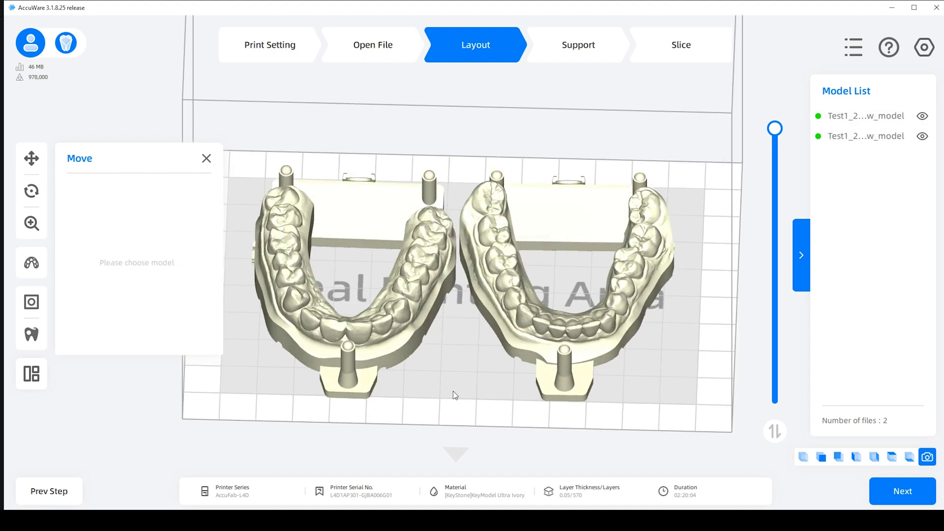